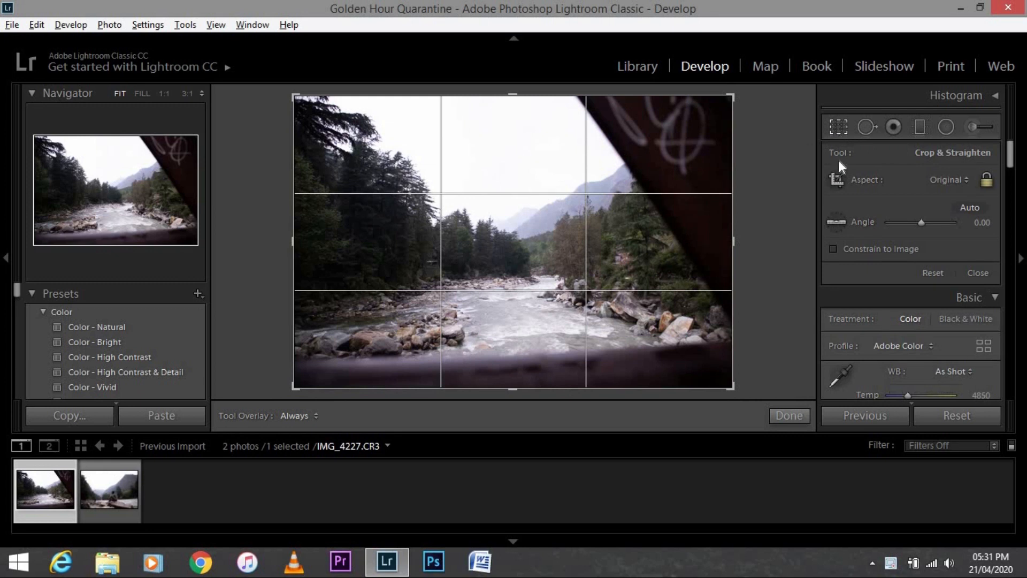
# Crop the photo to a 16 x 9 aspect ratio, tightening the frame around the river and mountains, and apply it
pyautogui.click(937, 180)
pyautogui.click(920, 358)
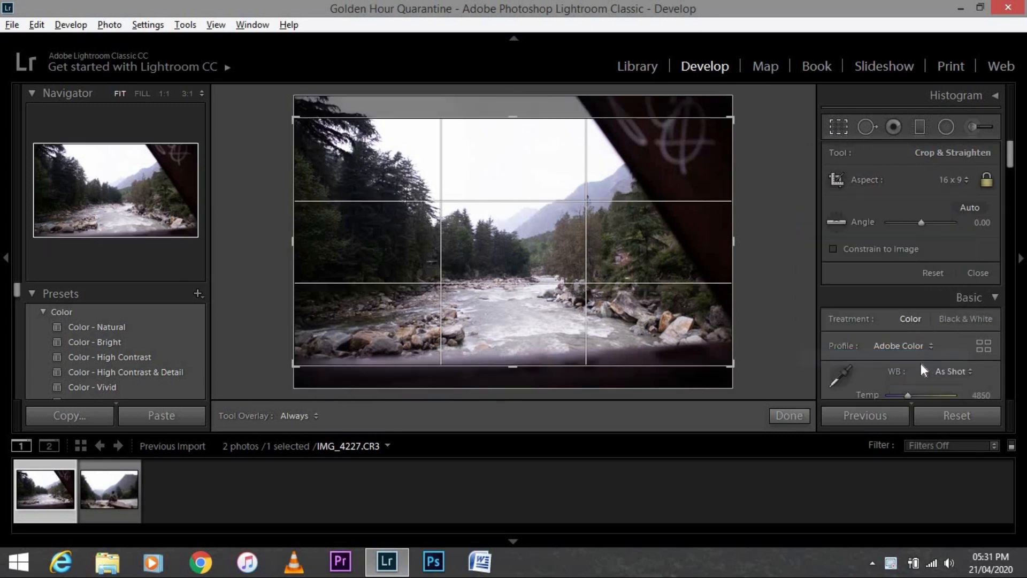
pyautogui.moveTo(734, 240); pyautogui.dragTo(682, 247)
pyautogui.moveTo(352, 243); pyautogui.dragTo(367, 242)
pyautogui.moveTo(524, 238); pyautogui.dragTo(527, 227)
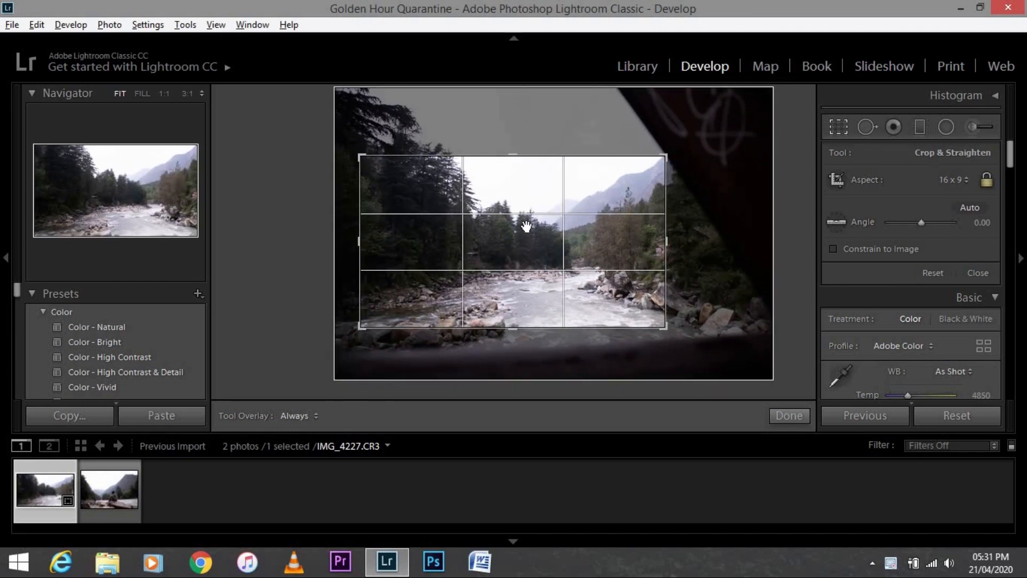
pyautogui.click(795, 416)
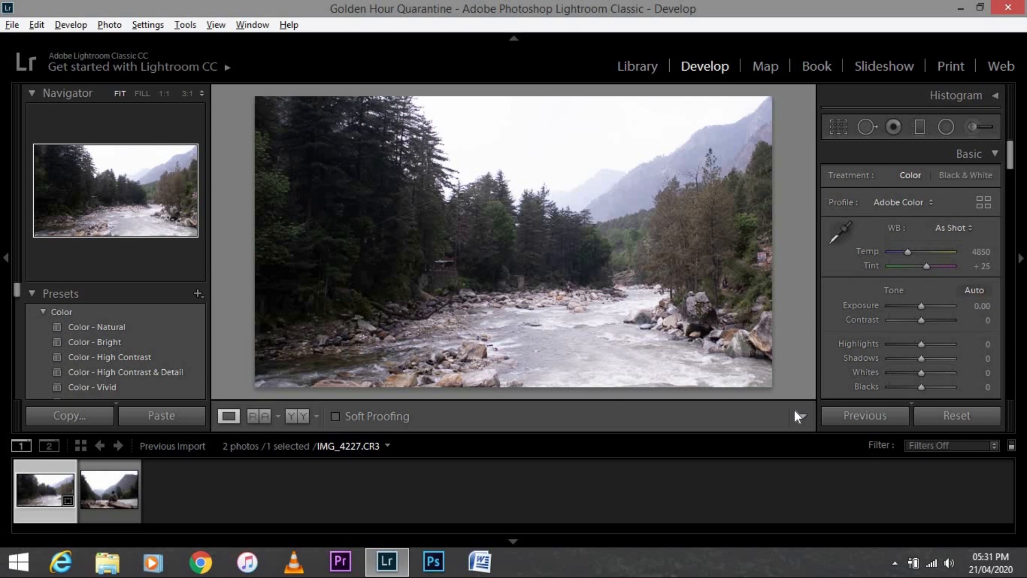
# Lower the exposure to -0.36 and pull the highlights down to -100
pyautogui.moveTo(922, 306); pyautogui.dragTo(920, 304)
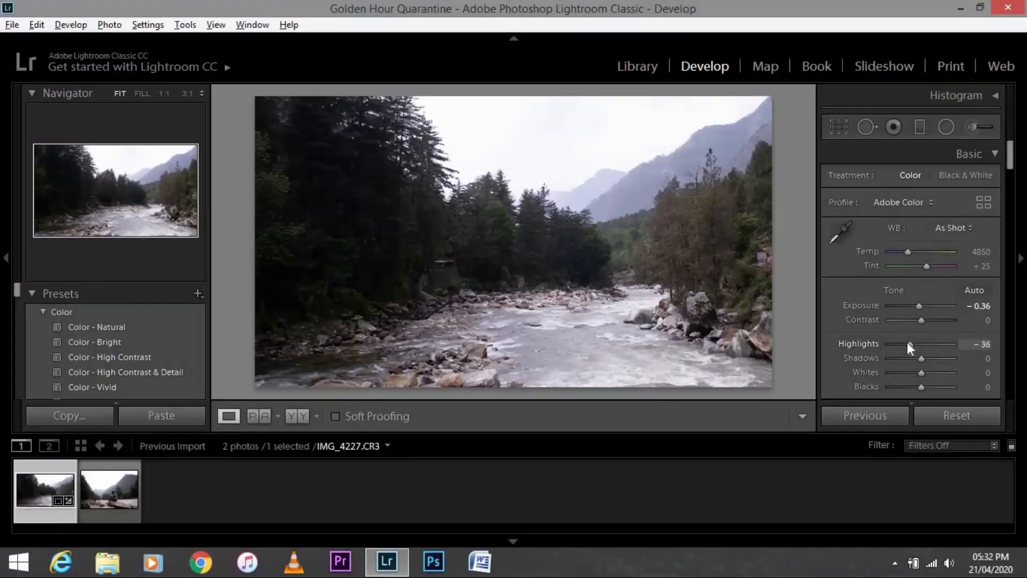
pyautogui.moveTo(907, 342); pyautogui.dragTo(893, 342)
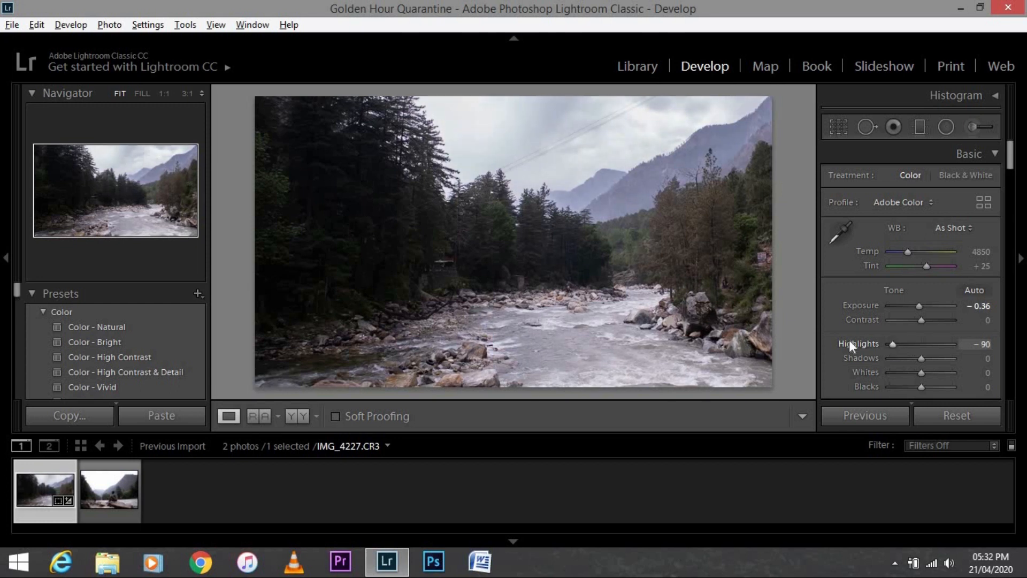
pyautogui.click(545, 160)
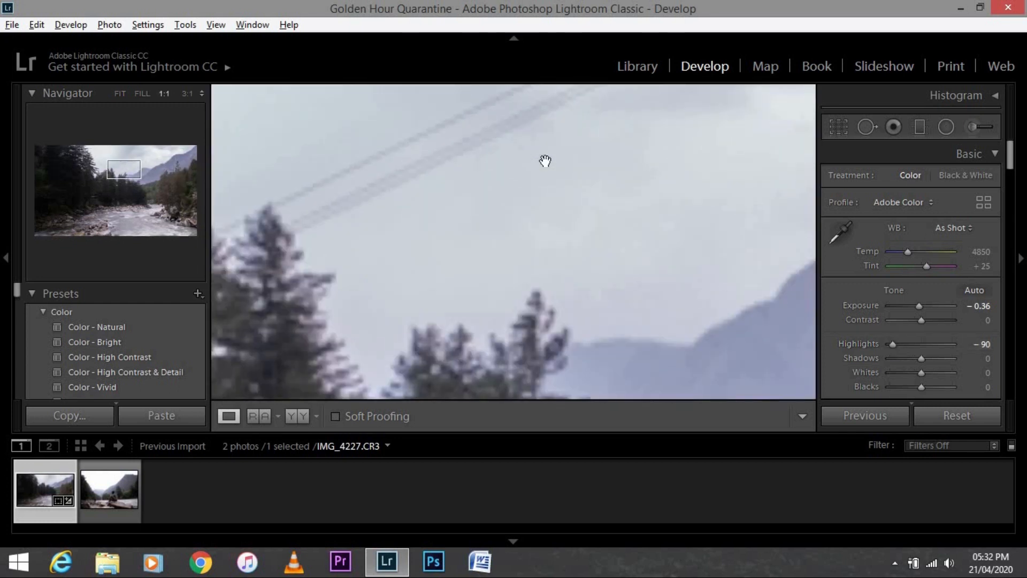
pyautogui.click(546, 160)
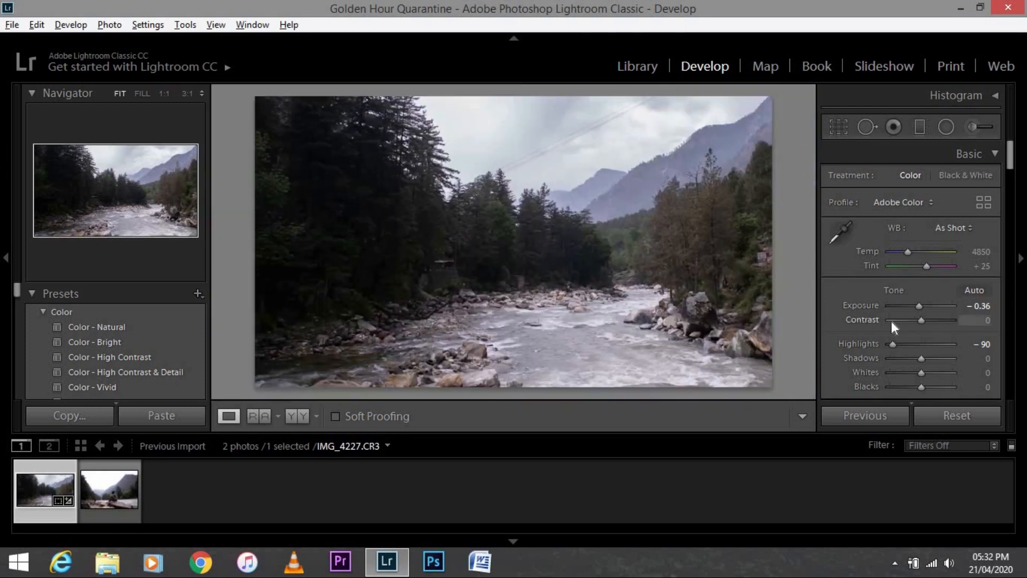
pyautogui.moveTo(890, 344); pyautogui.dragTo(878, 345)
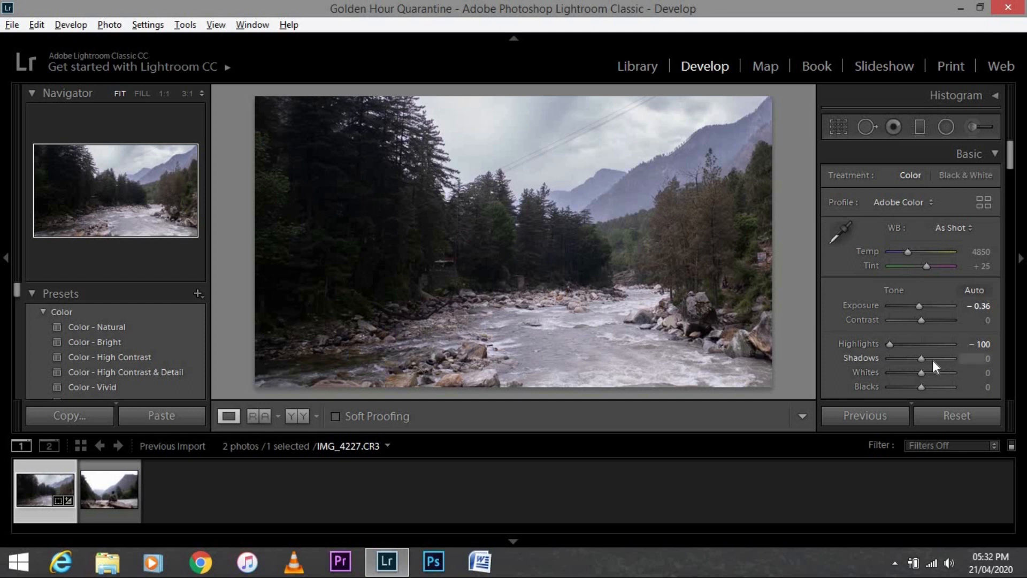
# Raise the shadows to +43 and lower the blacks to -33
pyautogui.moveTo(923, 358); pyautogui.dragTo(931, 360)
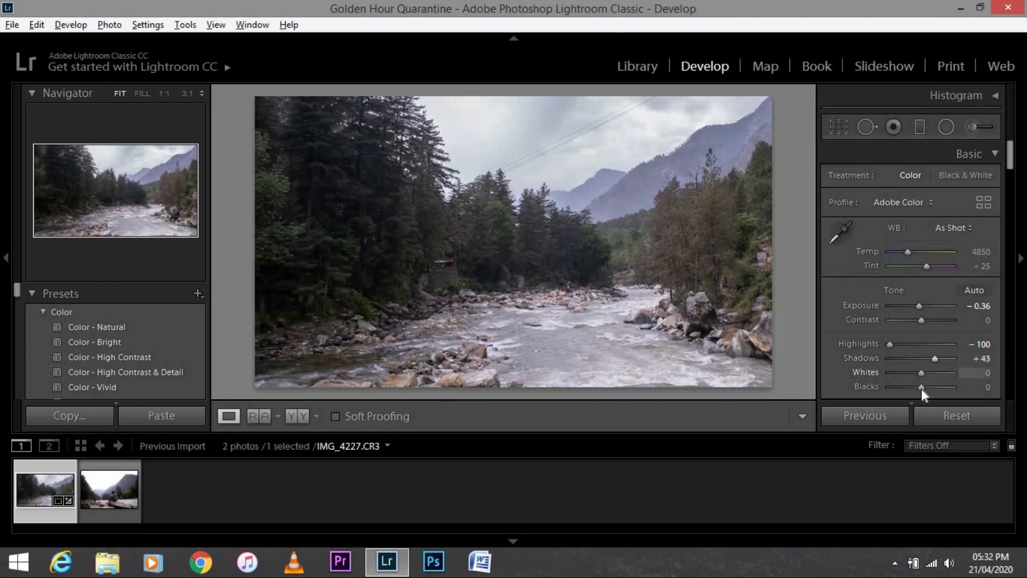
pyautogui.moveTo(922, 389); pyautogui.dragTo(912, 389)
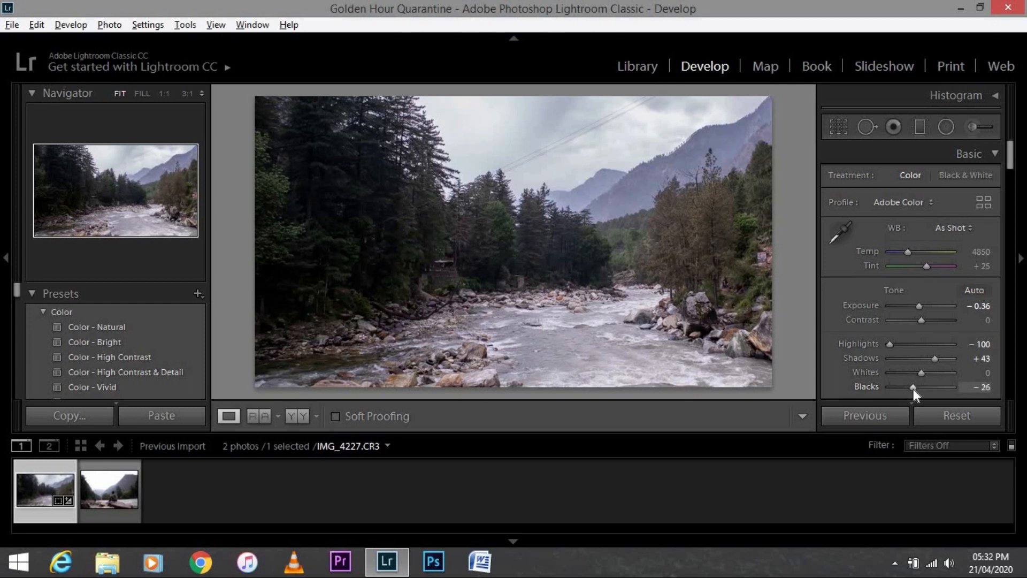
pyautogui.moveTo(913, 390); pyautogui.dragTo(910, 389)
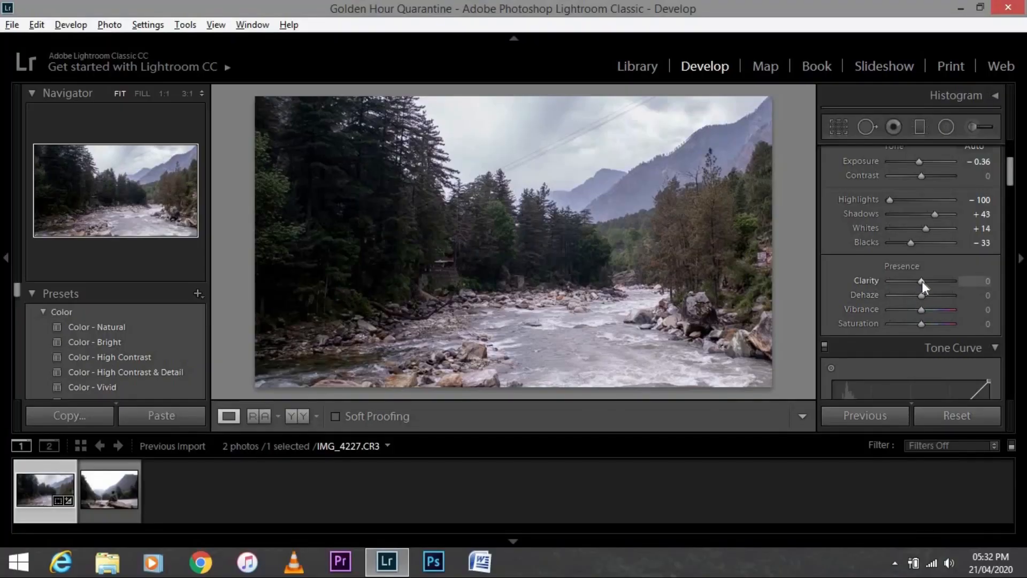
# Raise clarity to +21 and vibrance to +24
pyautogui.moveTo(923, 281); pyautogui.dragTo(926, 281)
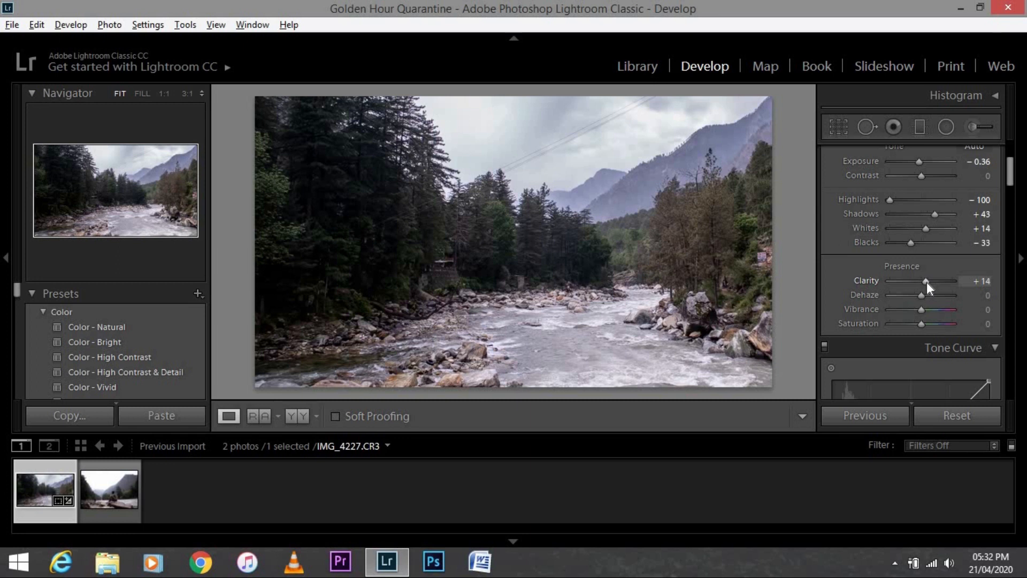
pyautogui.moveTo(929, 287); pyautogui.dragTo(930, 288)
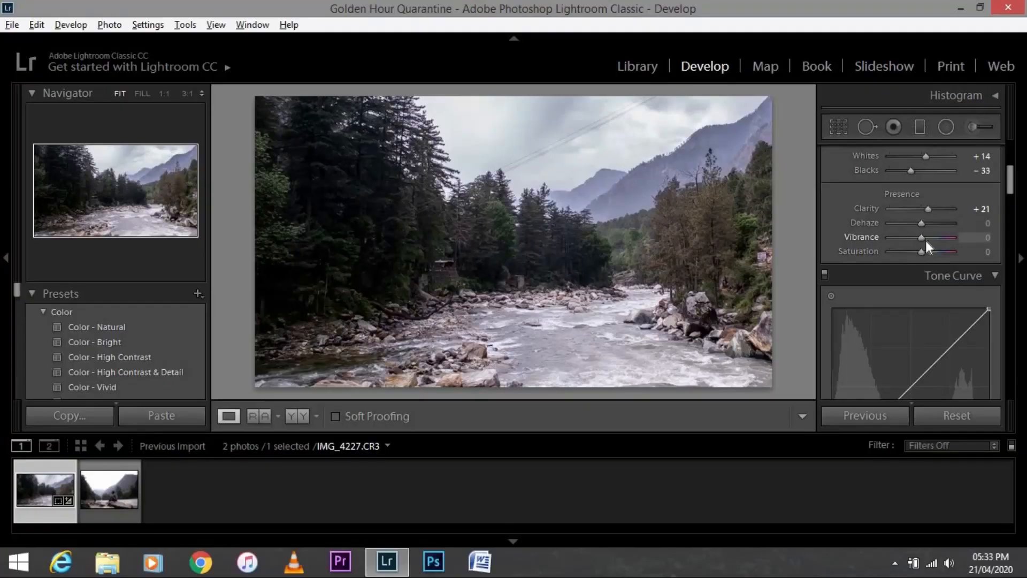
pyautogui.moveTo(926, 238); pyautogui.dragTo(928, 241)
# Adjust the blue saturation and raise the aqua saturation to +22 in the HSL color panel
pyautogui.moveTo(1011, 187); pyautogui.dragTo(1014, 224)
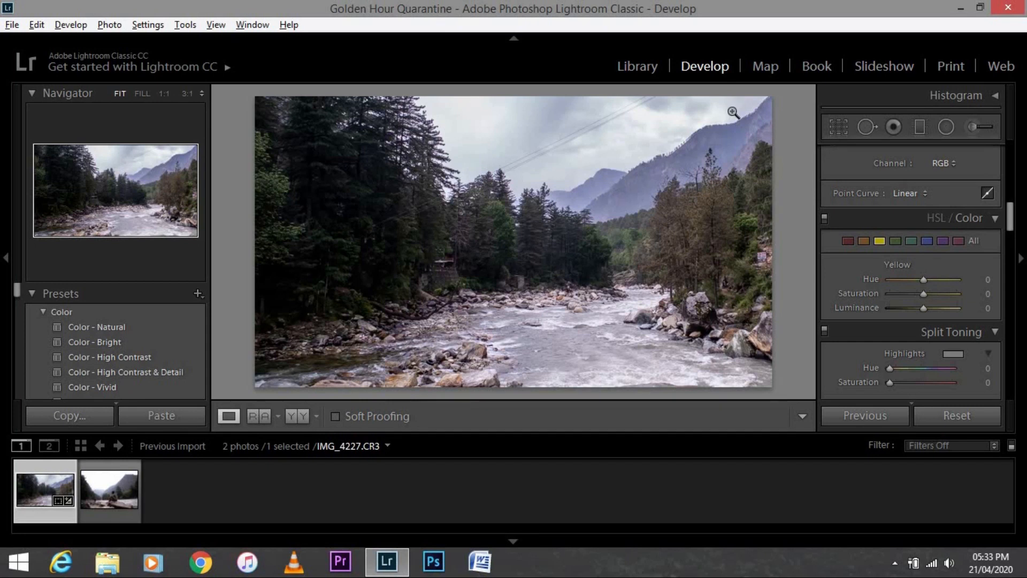
pyautogui.click(605, 185)
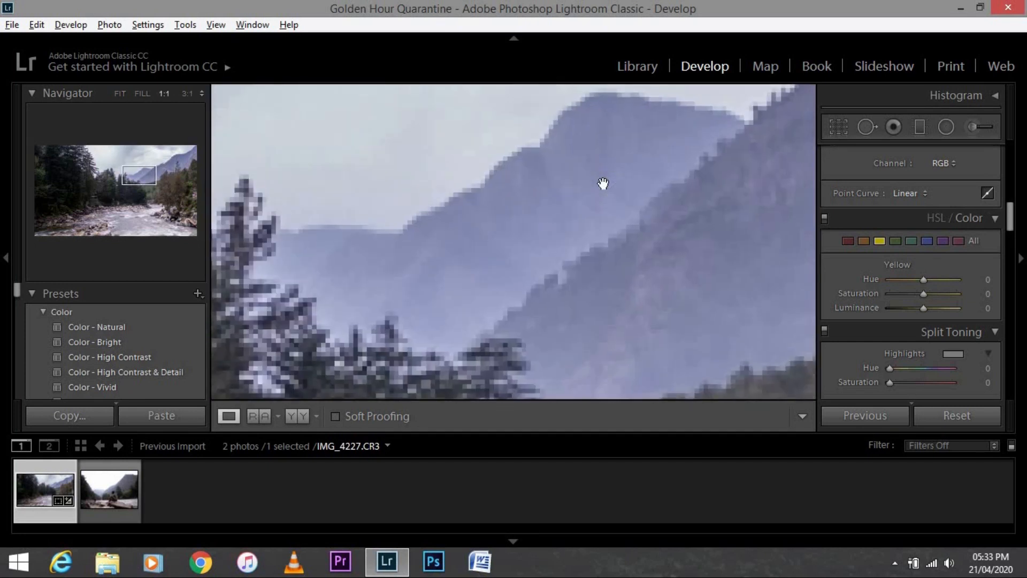
pyautogui.click(605, 185)
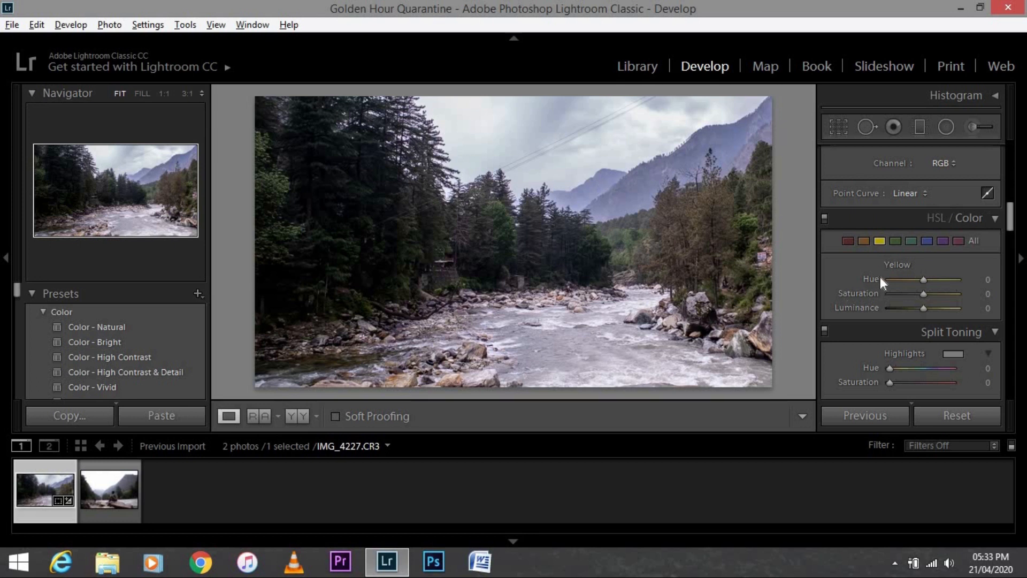
pyautogui.click(927, 242)
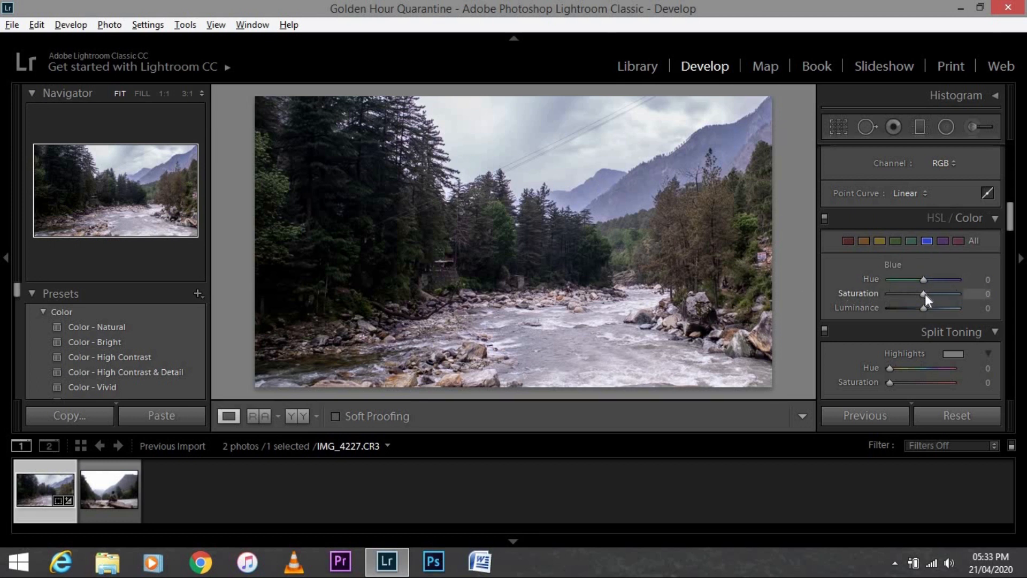
pyautogui.moveTo(912, 294); pyautogui.dragTo(859, 301)
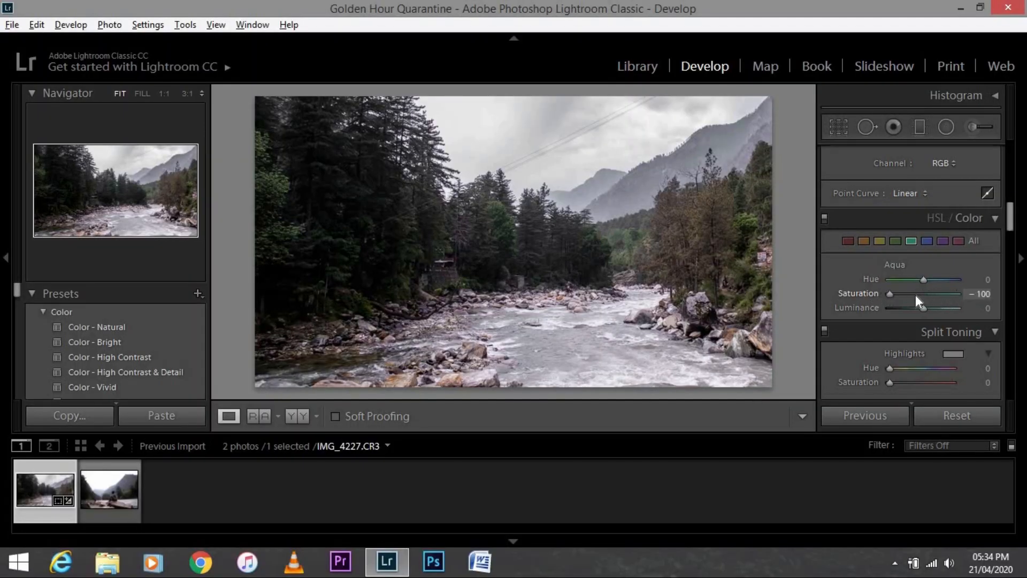
pyautogui.moveTo(915, 294)
pyautogui.mouseDown()
pyautogui.moveTo(944, 294)
pyautogui.moveTo(919, 296)
pyautogui.moveTo(931, 297)
pyautogui.mouseUp()
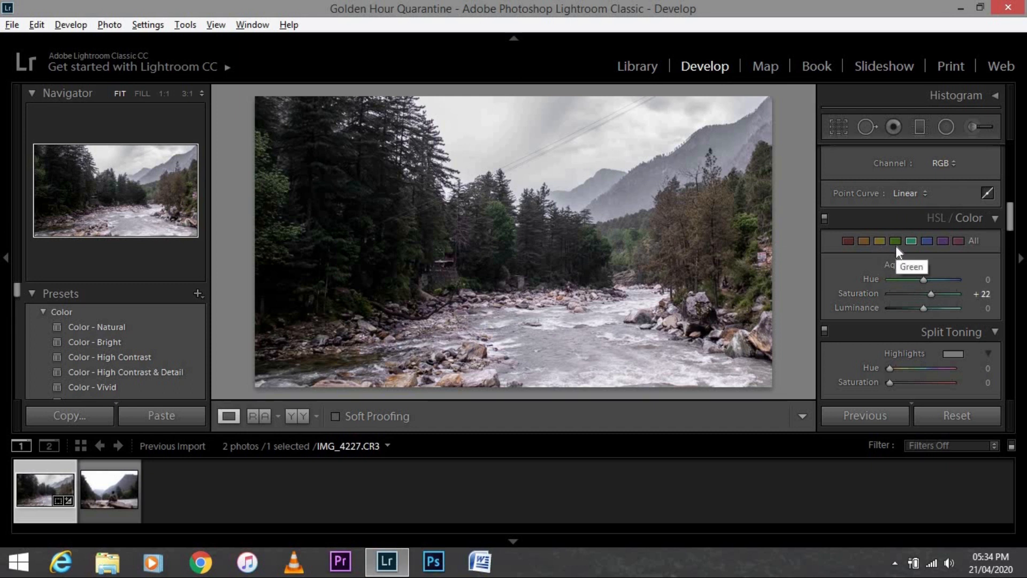
# Set the orange saturation to +100, hue to -24 and luminance to -27
pyautogui.click(864, 241)
pyautogui.moveTo(924, 294); pyautogui.dragTo(904, 293)
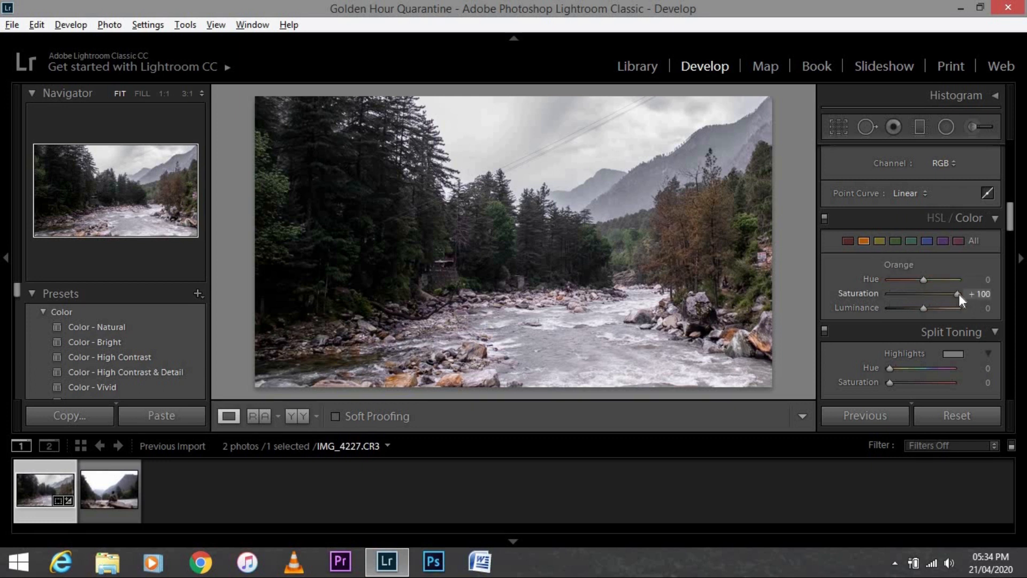
pyautogui.moveTo(923, 278); pyautogui.dragTo(914, 281)
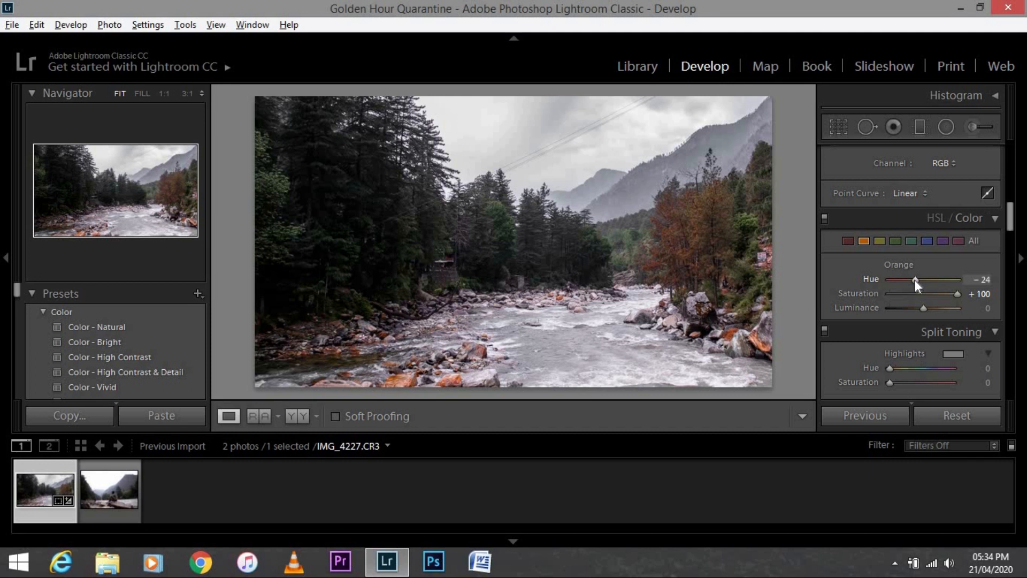
pyautogui.moveTo(920, 306)
pyautogui.mouseDown()
pyautogui.moveTo(935, 311)
pyautogui.moveTo(907, 311)
pyautogui.mouseUp()
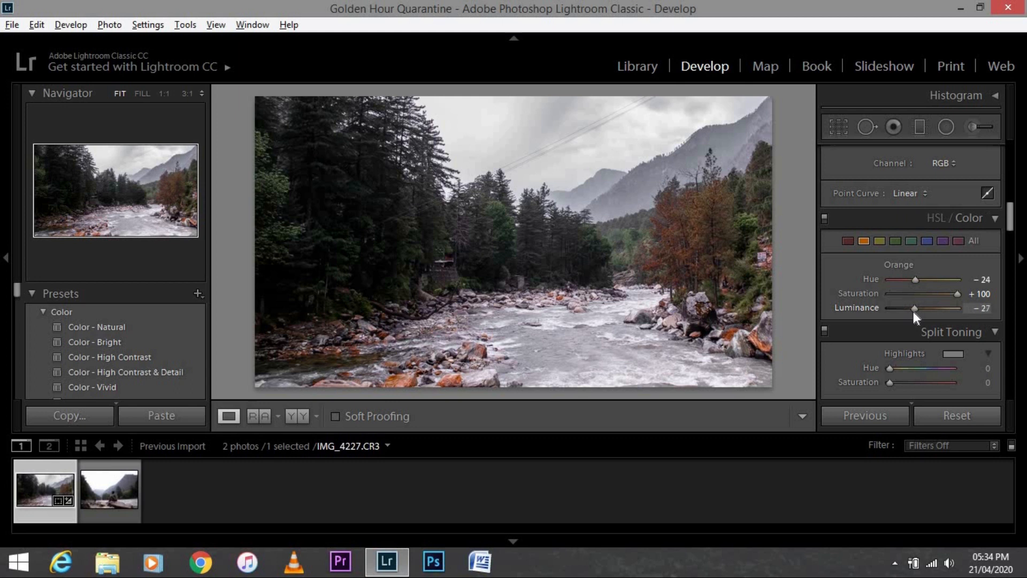
pyautogui.moveTo(917, 312)
pyautogui.mouseDown()
pyautogui.moveTo(931, 312)
pyautogui.moveTo(913, 313)
pyautogui.mouseUp()
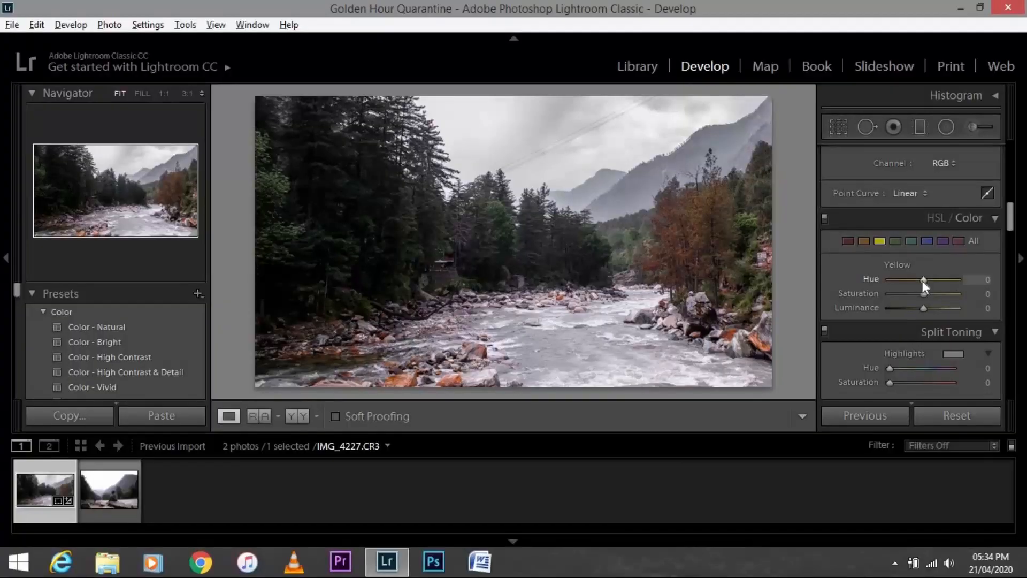
# Set the yellow hue to -100, saturation to +33 and luminance to -20
pyautogui.moveTo(923, 280); pyautogui.dragTo(928, 312)
pyautogui.moveTo(922, 313); pyautogui.dragTo(919, 314)
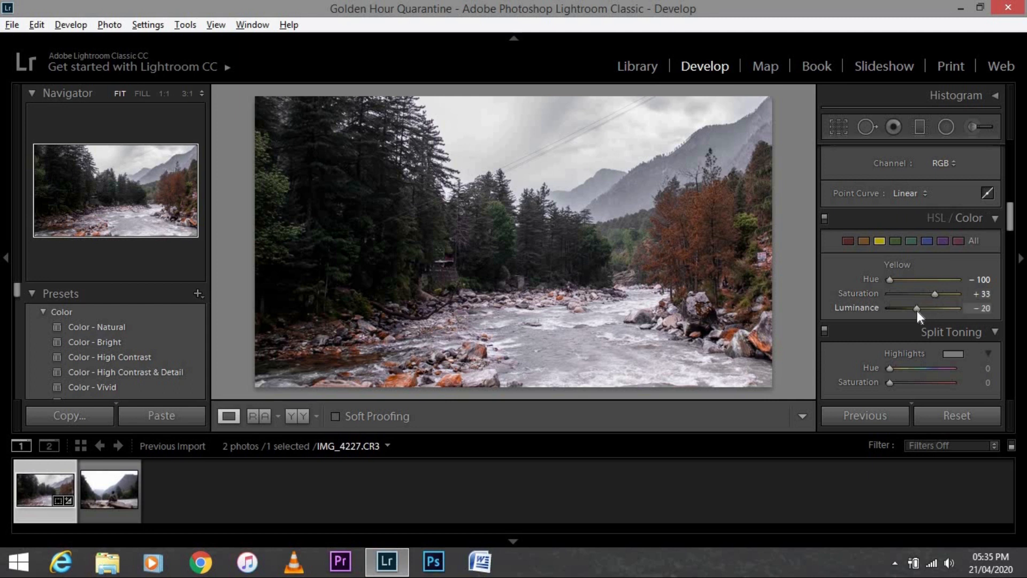
# Set the green hue to +100 and saturation to -38, and raise the green luminance
pyautogui.click(898, 244)
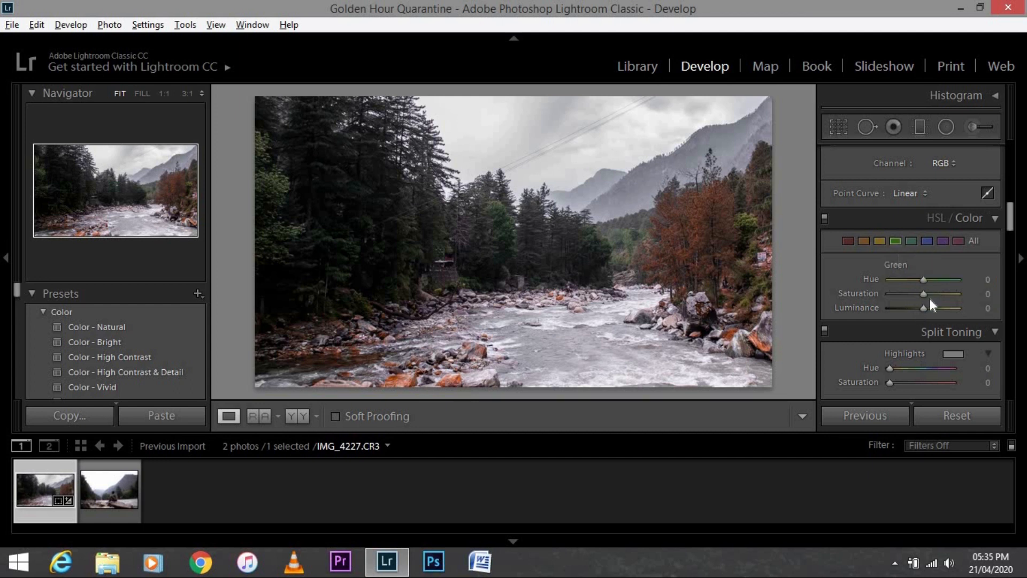
pyautogui.moveTo(934, 282); pyautogui.dragTo(944, 282)
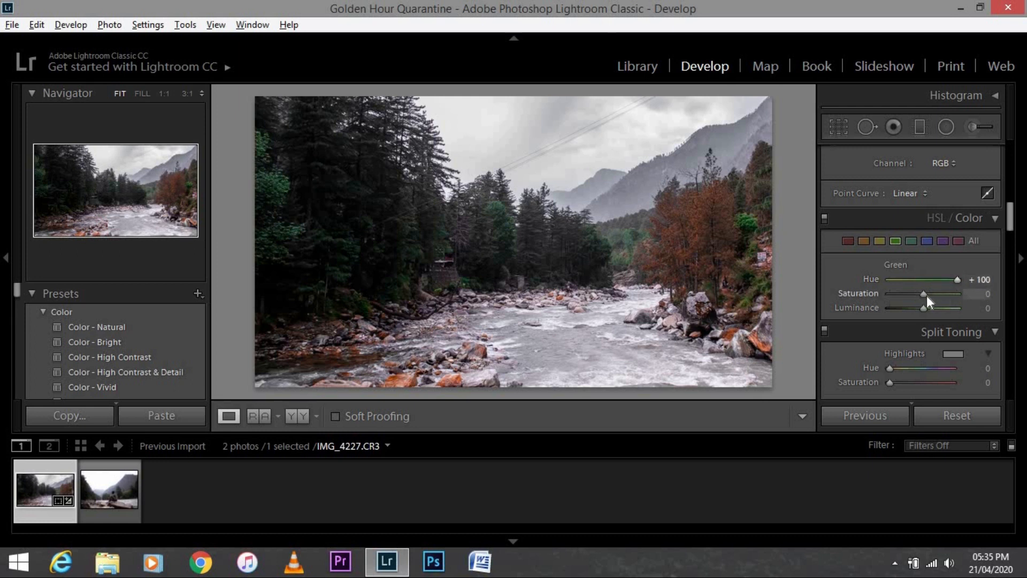
pyautogui.moveTo(926, 295)
pyautogui.mouseDown()
pyautogui.moveTo(937, 295)
pyautogui.moveTo(916, 296)
pyautogui.mouseUp()
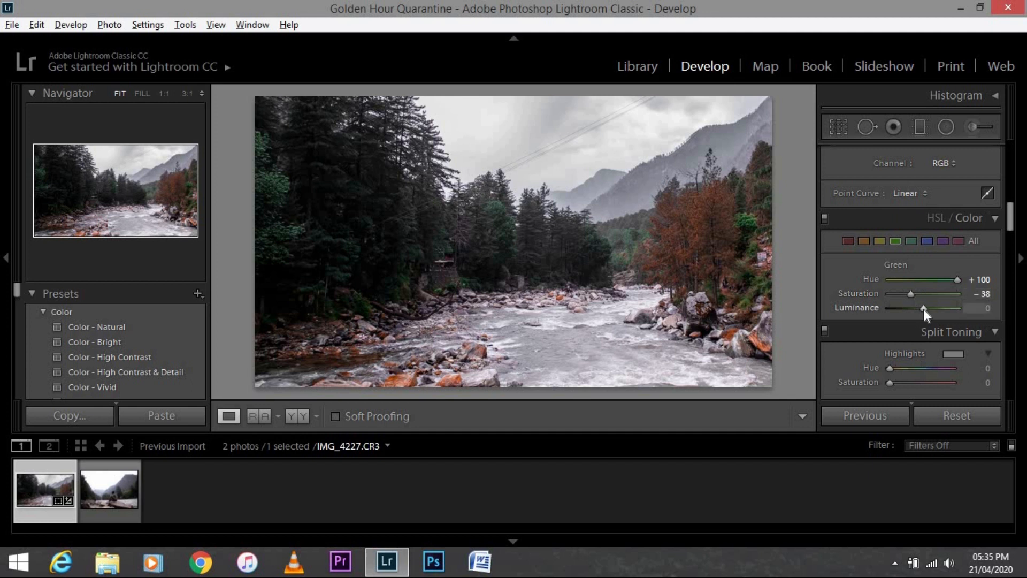
pyautogui.moveTo(926, 309); pyautogui.dragTo(939, 311)
pyautogui.moveTo(939, 309); pyautogui.dragTo(937, 309)
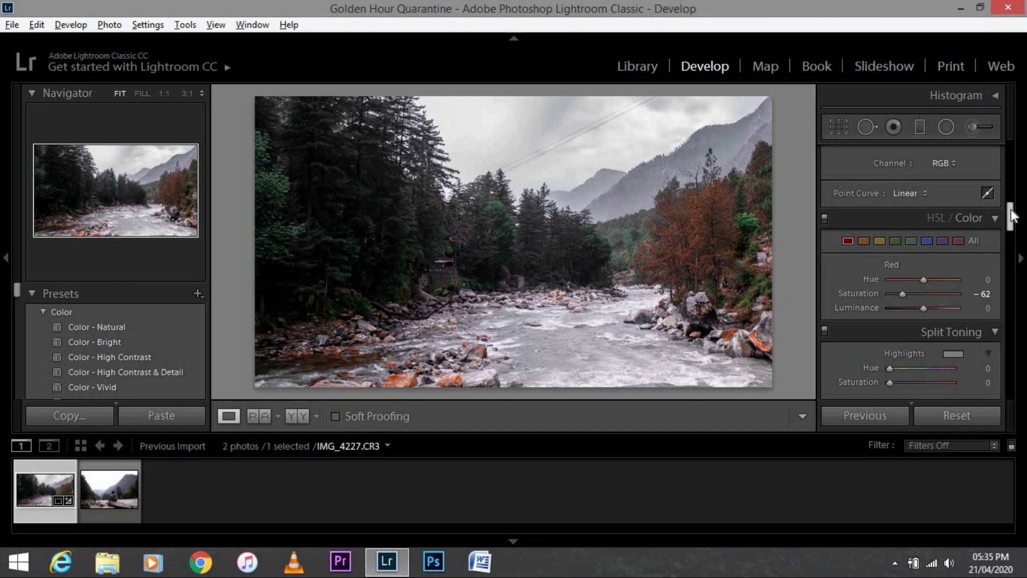
# Tint the split-toning highlights with a blue color of hue 215 and saturation 12
pyautogui.scroll(-4, 1013, 225)
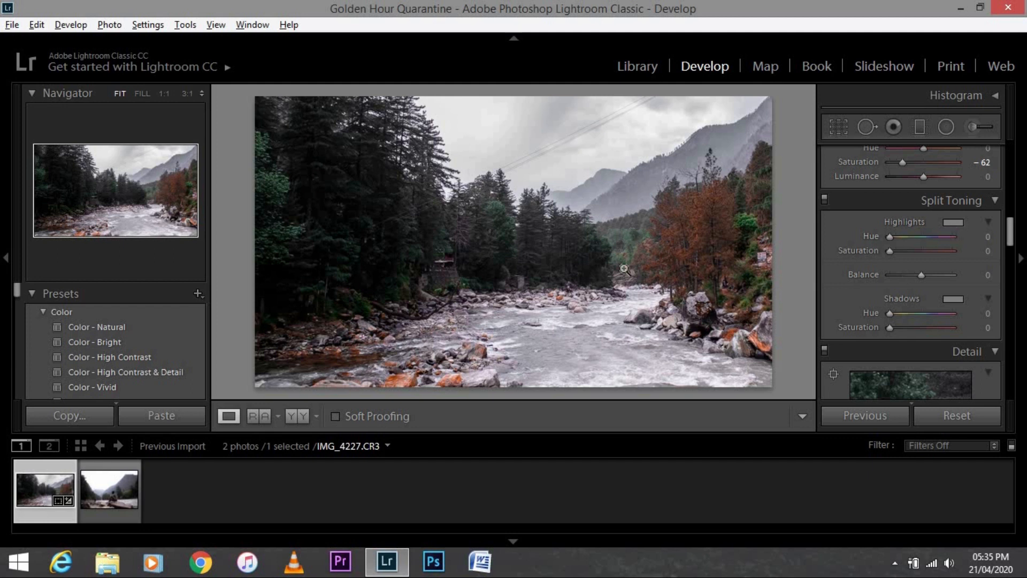
pyautogui.click(946, 225)
pyautogui.click(860, 202)
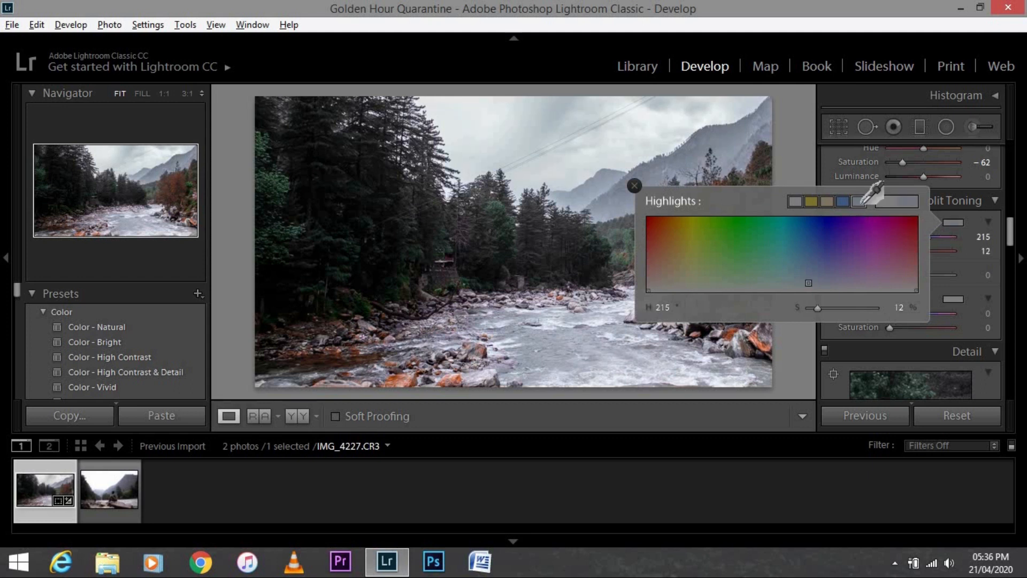
pyautogui.click(633, 185)
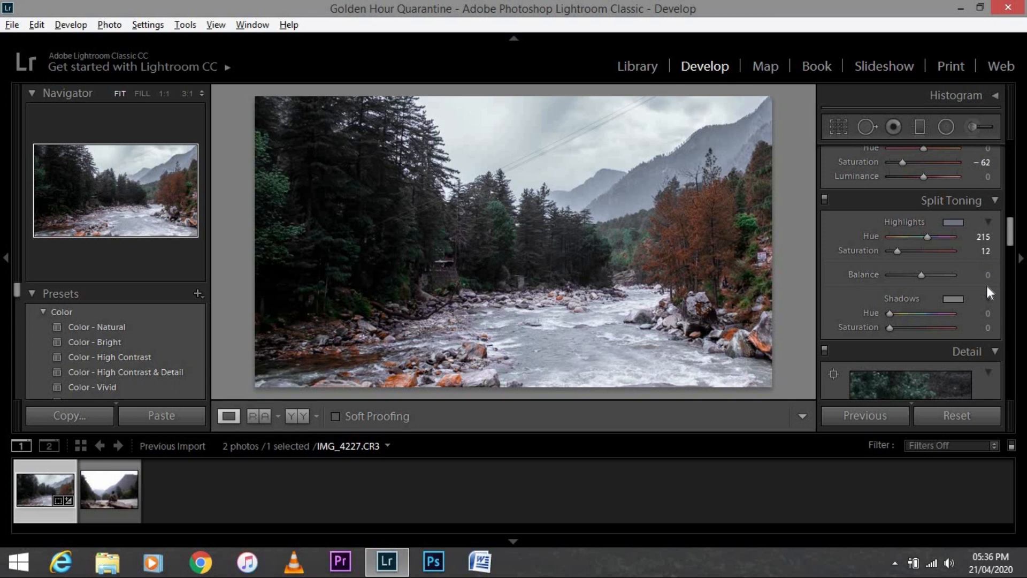
# Tint the split-toning shadows with a warm color of hue 37 and saturation 13
pyautogui.click(958, 299)
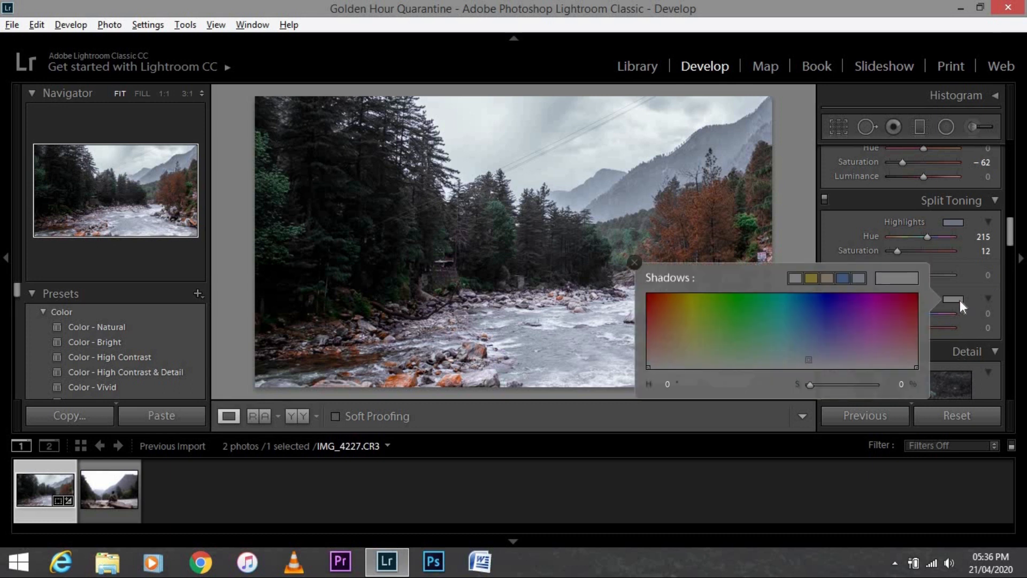
pyautogui.click(829, 280)
pyautogui.moveTo(823, 384); pyautogui.dragTo(817, 384)
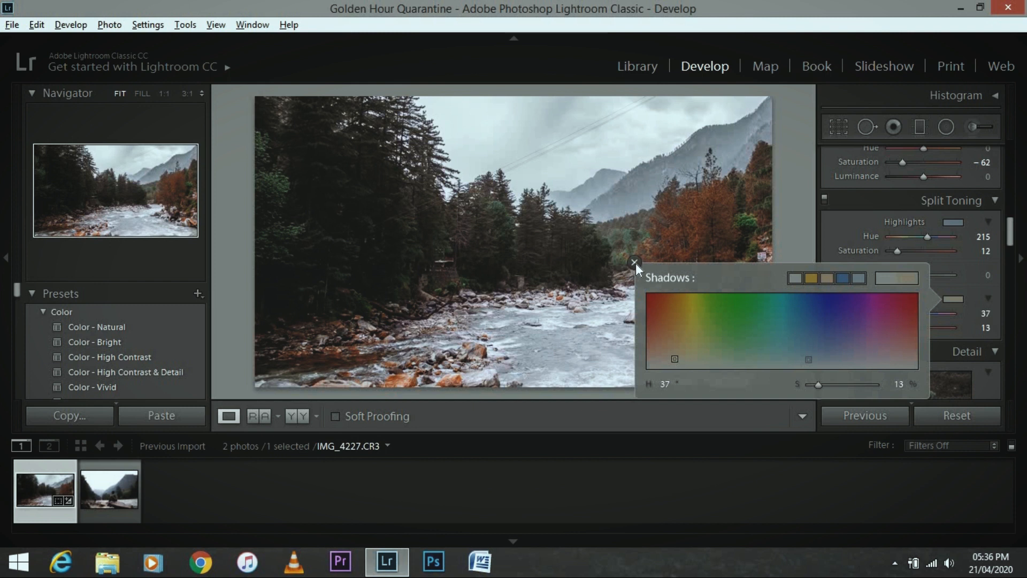
pyautogui.click(634, 263)
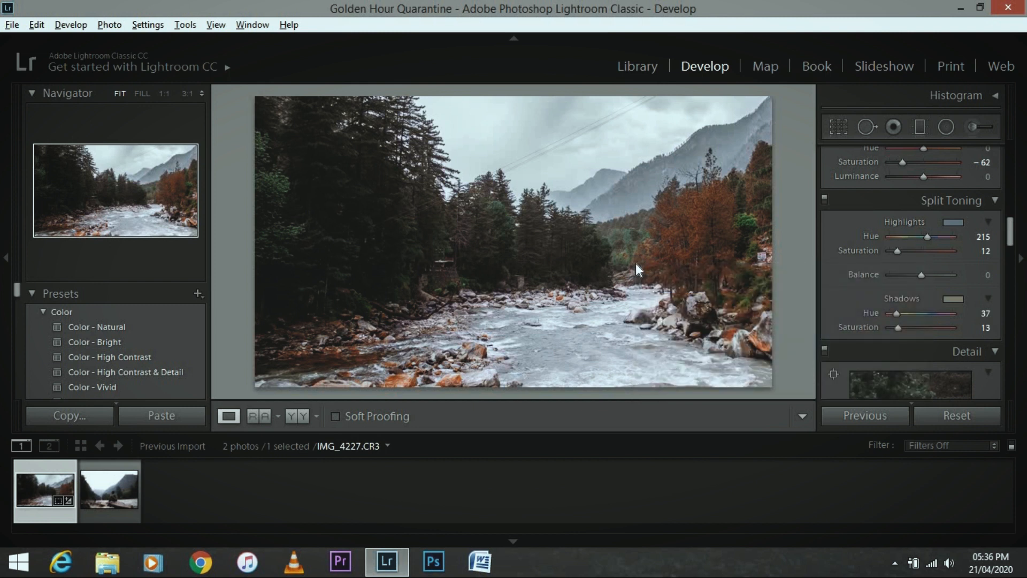
pyautogui.moveTo(1011, 232); pyautogui.dragTo(1012, 251)
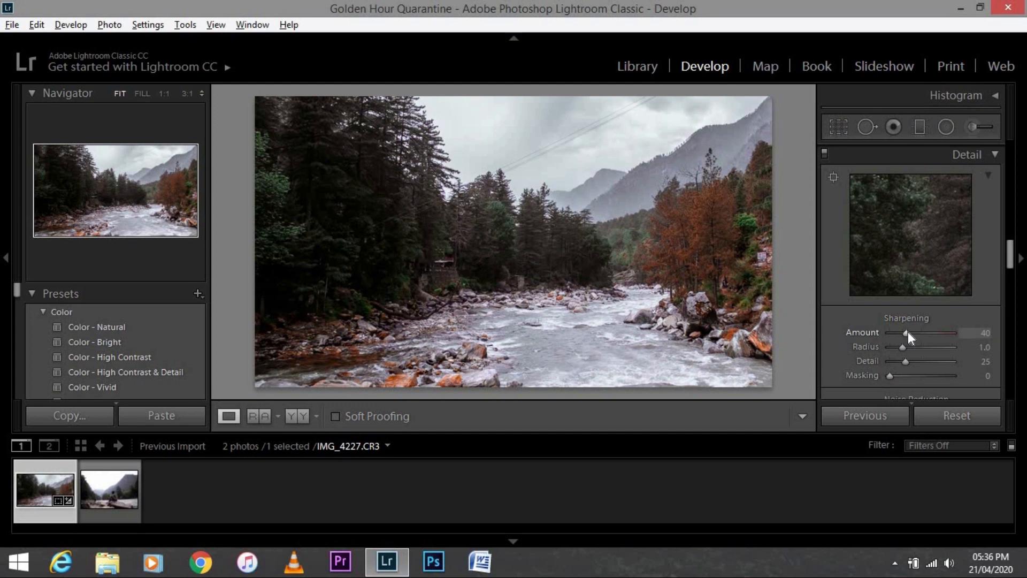
# Set the sharpening amount to 96 and the sharpening masking to 29
pyautogui.moveTo(907, 331); pyautogui.dragTo(927, 332)
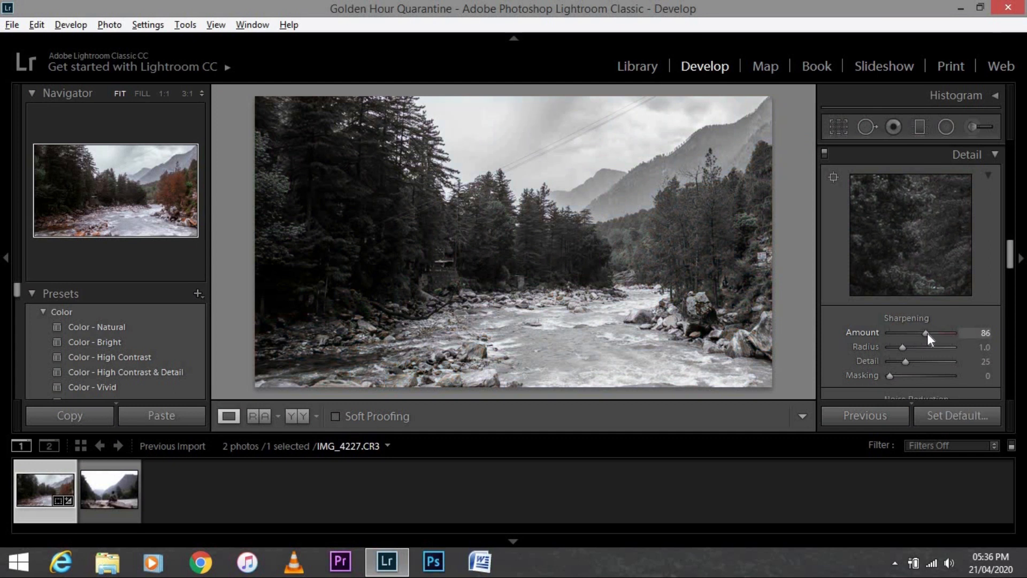
pyautogui.moveTo(930, 335); pyautogui.dragTo(932, 335)
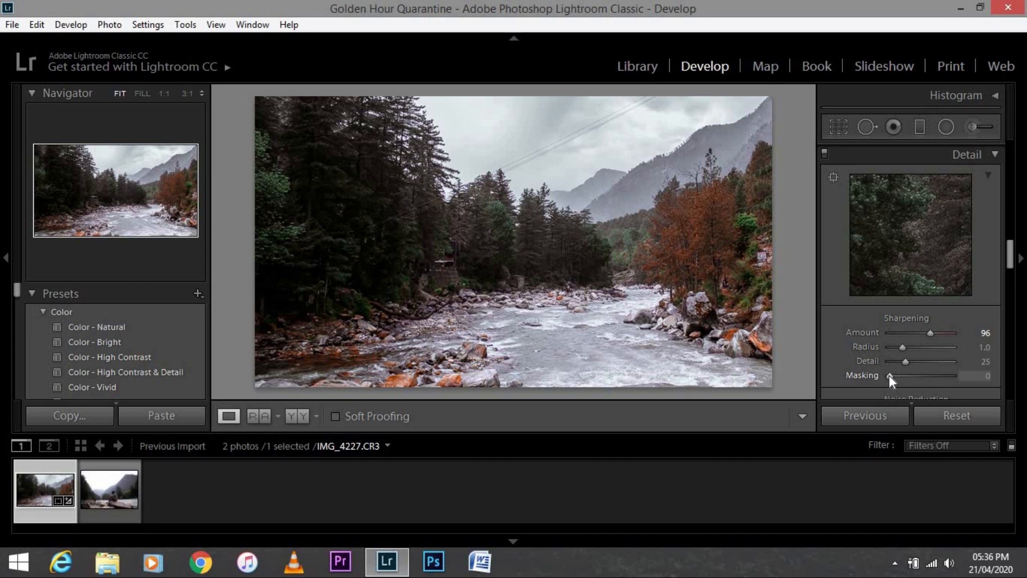
pyautogui.moveTo(889, 374); pyautogui.dragTo(926, 381)
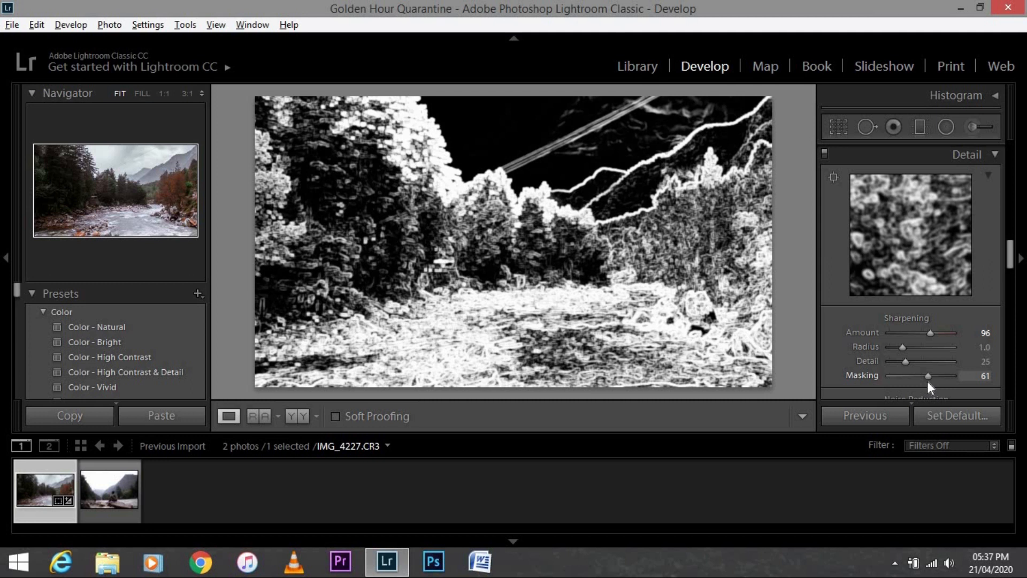
pyautogui.moveTo(927, 381); pyautogui.dragTo(926, 381)
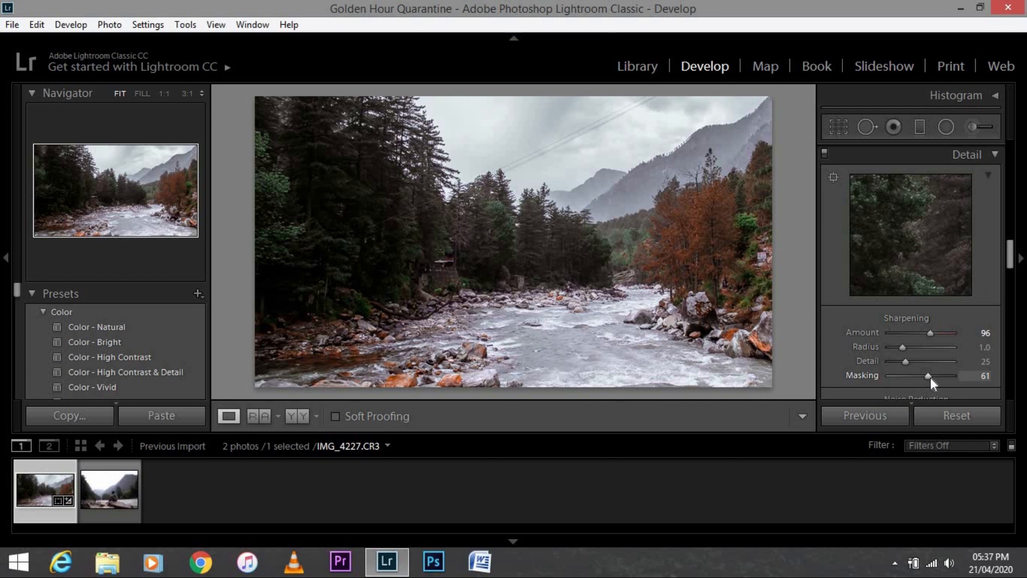
pyautogui.press('alt')
pyautogui.moveTo(929, 378); pyautogui.dragTo(911, 382)
# Add several points along the RGB tone curve and raise the black point to fade the shadows
pyautogui.moveTo(1011, 263); pyautogui.dragTo(1013, 271)
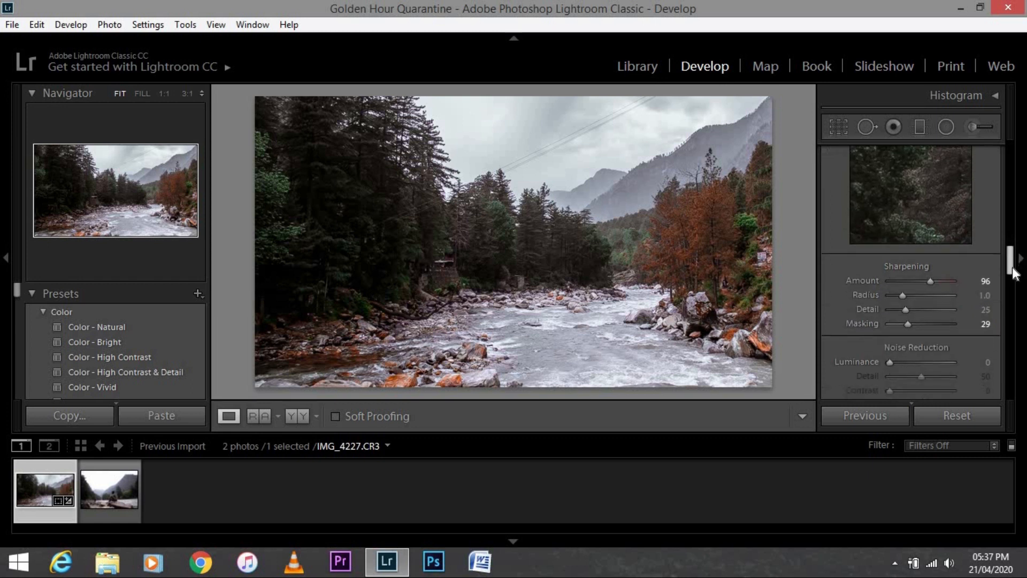
pyautogui.scroll(10, 997, 217)
pyautogui.click(852, 315)
pyautogui.click(874, 293)
pyautogui.click(911, 256)
pyautogui.click(949, 220)
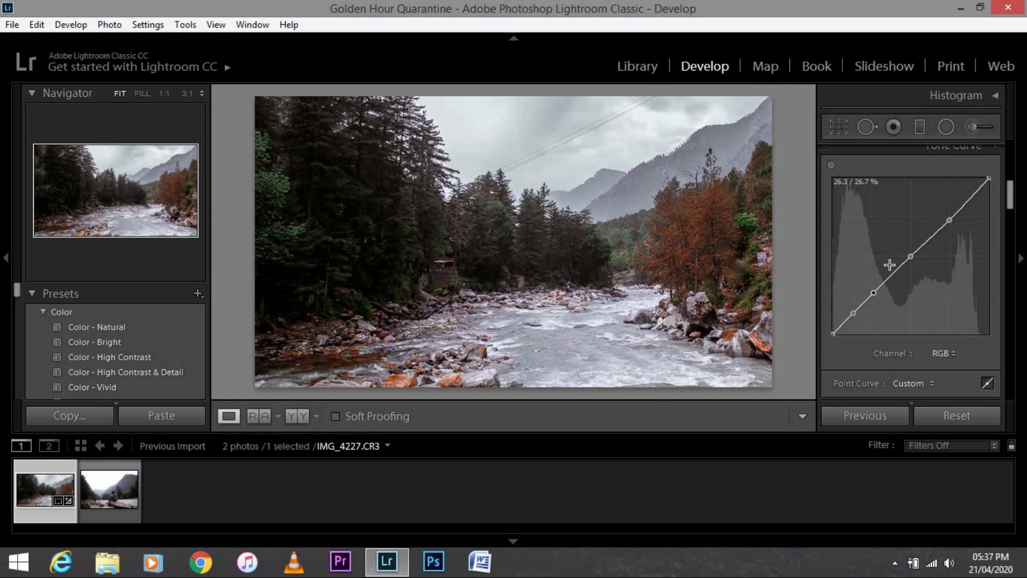
pyautogui.click(929, 239)
pyautogui.moveTo(833, 333); pyautogui.dragTo(858, 304)
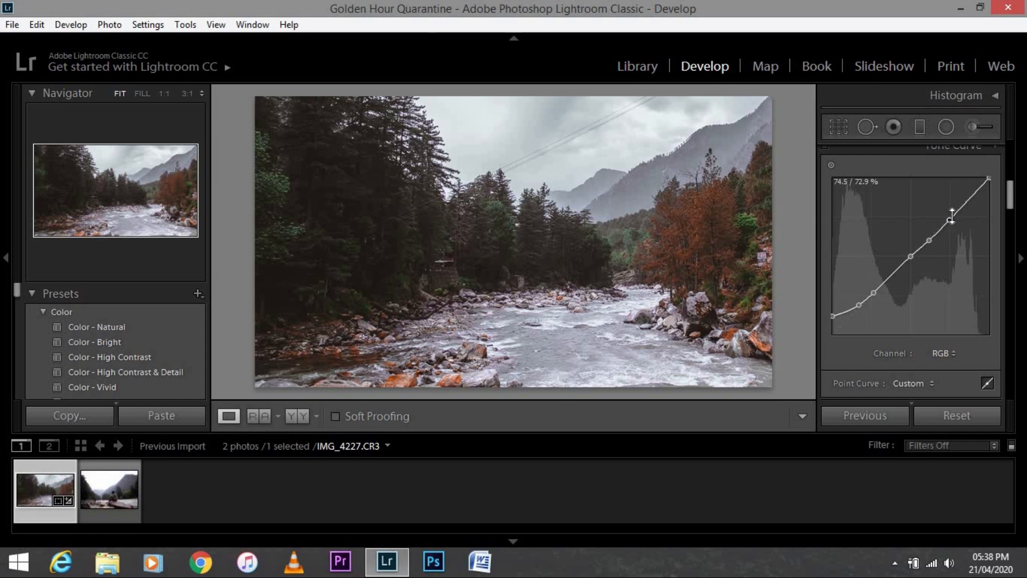
# Paint an adjustment brush mask over the river and rocks
pyautogui.click(973, 126)
pyautogui.moveTo(589, 342)
pyautogui.mouseDown()
pyautogui.moveTo(695, 364)
pyautogui.moveTo(508, 342)
pyautogui.moveTo(419, 346)
pyautogui.moveTo(623, 290)
pyautogui.mouseUp()
pyautogui.moveTo(509, 376)
pyautogui.mouseDown()
pyautogui.moveTo(483, 348)
pyautogui.moveTo(333, 381)
pyautogui.mouseUp()
pyautogui.click(790, 416)
# Set the river brush's highlights to -89, blacks to -46 and whites to -20
pyautogui.click(973, 126)
pyautogui.click(589, 344)
pyautogui.moveTo(920, 262); pyautogui.dragTo(890, 262)
pyautogui.moveTo(920, 306); pyautogui.dragTo(904, 306)
pyautogui.moveTo(920, 292); pyautogui.dragTo(914, 293)
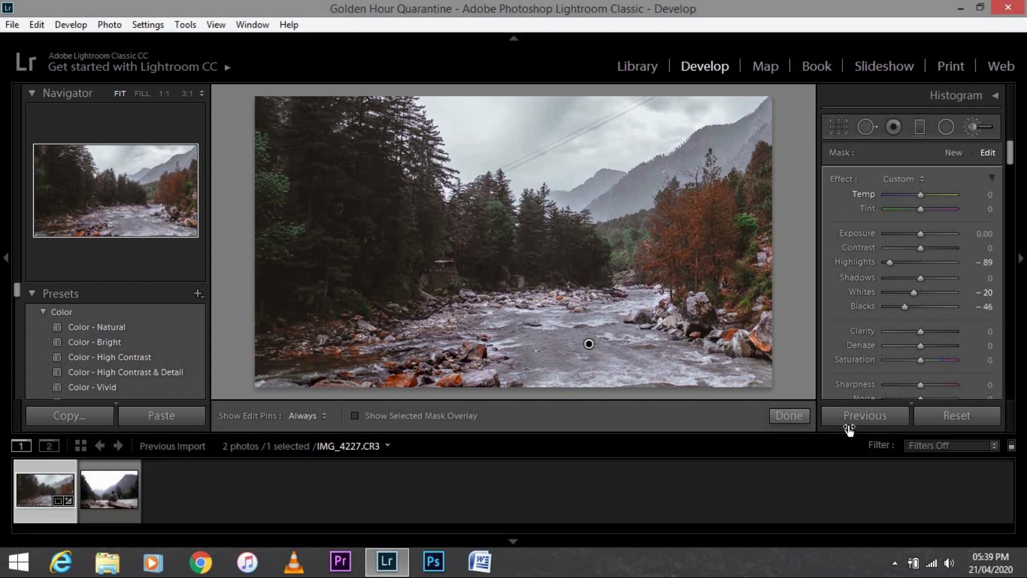
pyautogui.click(790, 415)
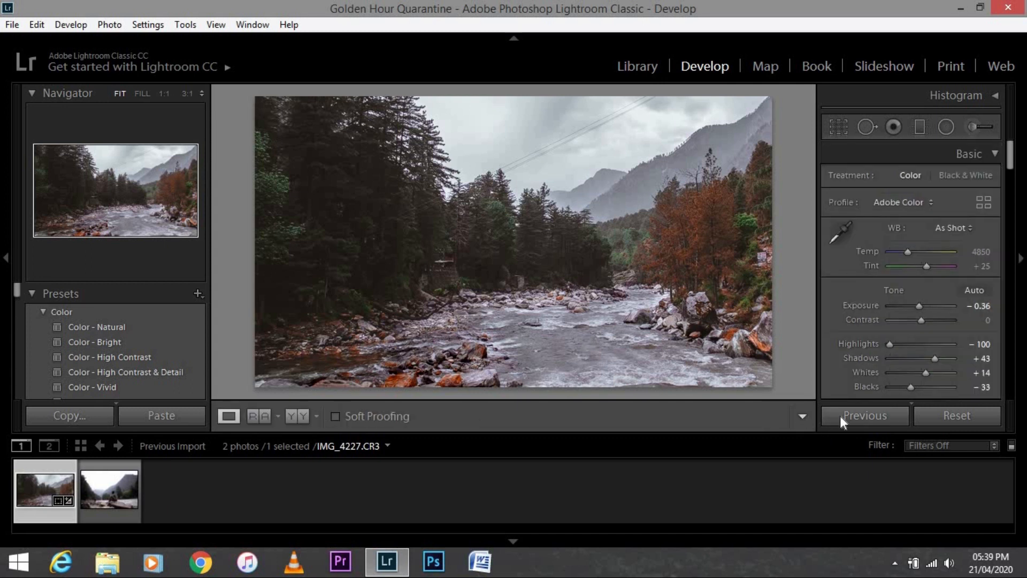
# Set the post-crop vignette roundness to -38 and the grain amount to 14
pyautogui.moveTo(1011, 155); pyautogui.dragTo(1014, 355)
pyautogui.moveTo(920, 303); pyautogui.dragTo(908, 329)
pyautogui.press('alt')
pyautogui.scroll(-3, 883, 278)
pyautogui.moveTo(894, 271); pyautogui.dragTo(901, 271)
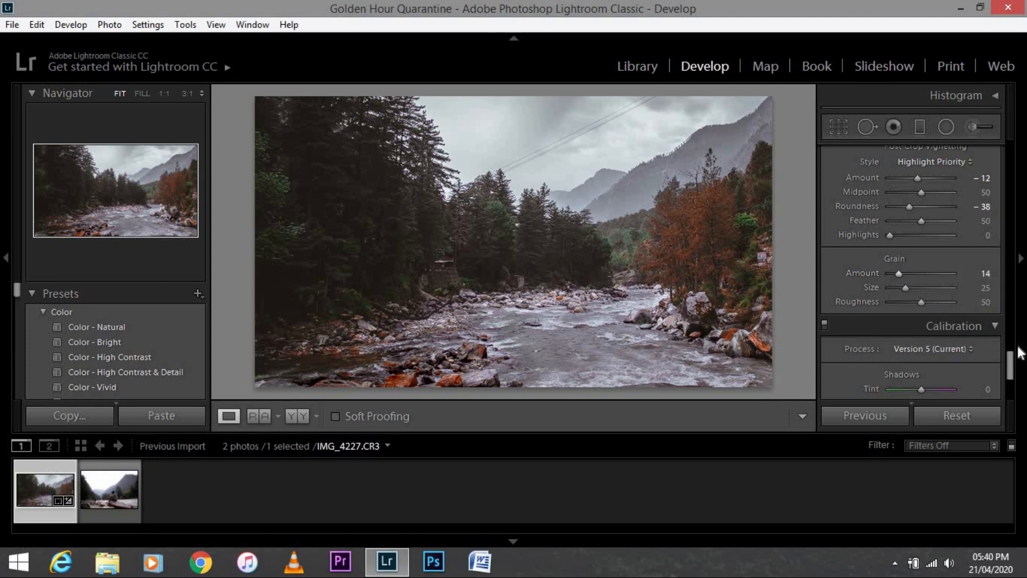
pyautogui.moveTo(1012, 366); pyautogui.dragTo(1012, 363)
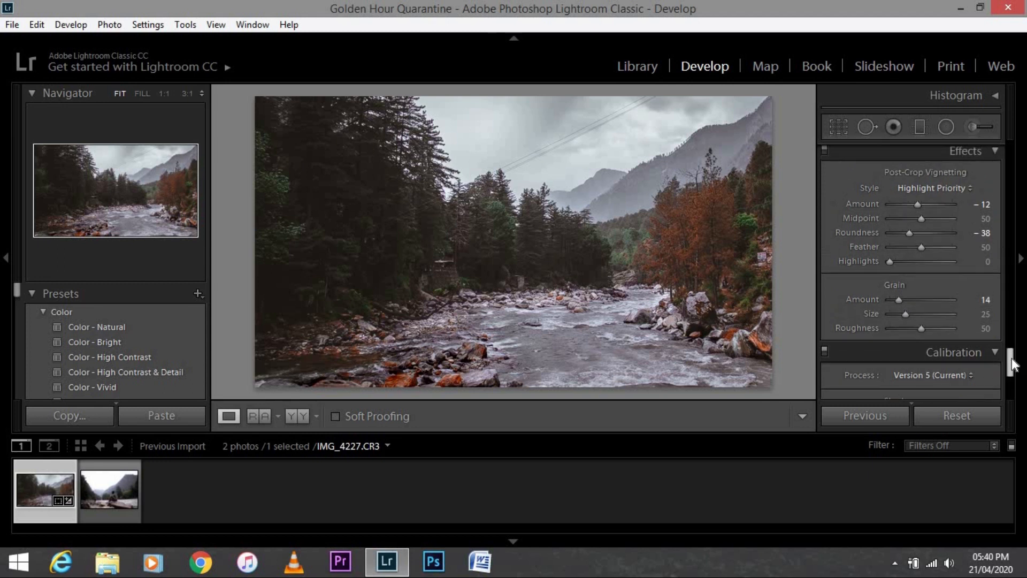